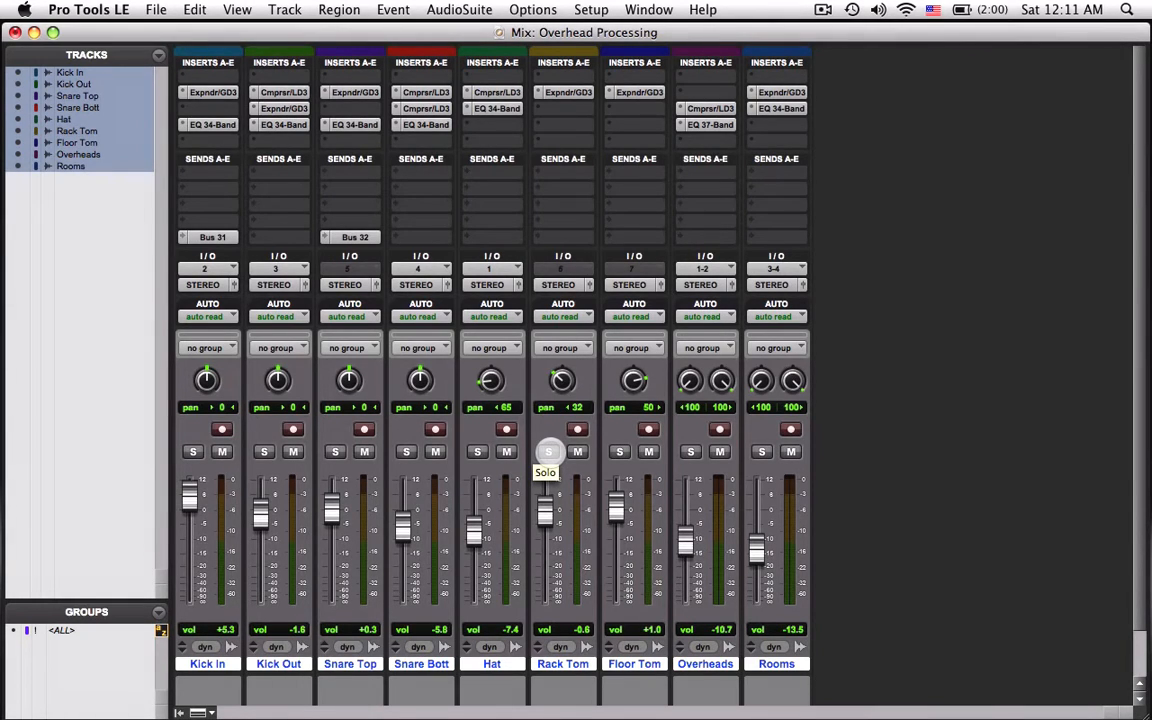
- Play the session with the Rack Tom and Floor Tom tracks soloed, and set the Rack Tom volume to -1.0 dB
key(space)
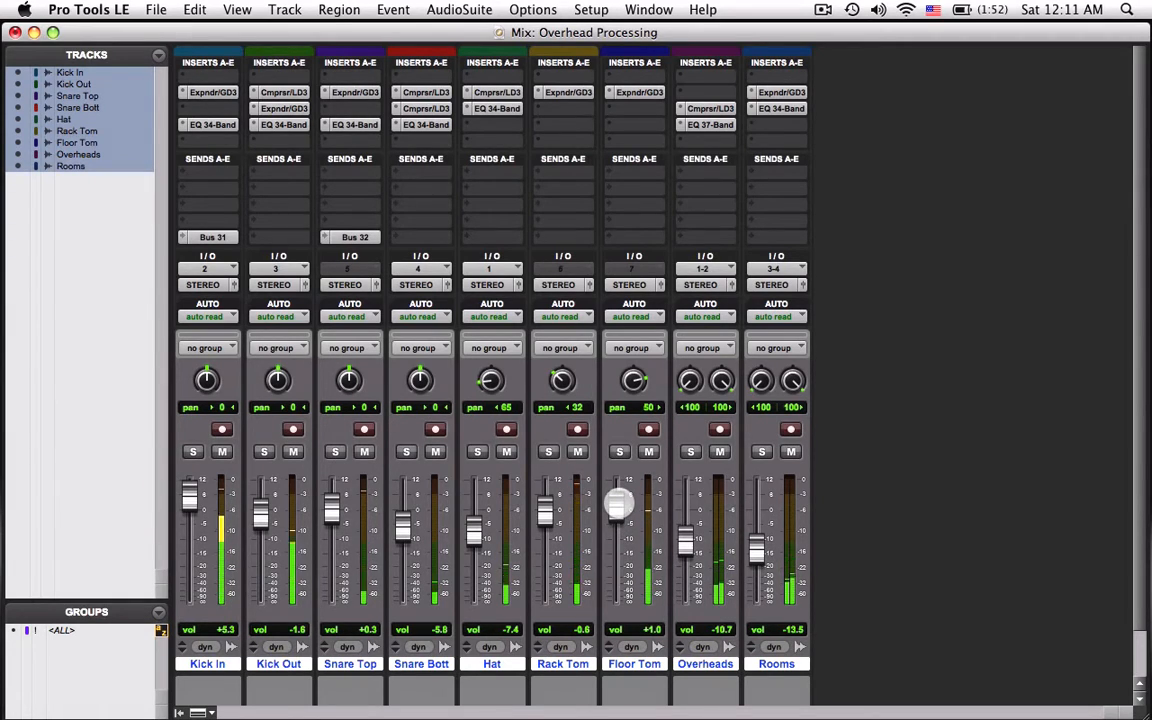
click(549, 452)
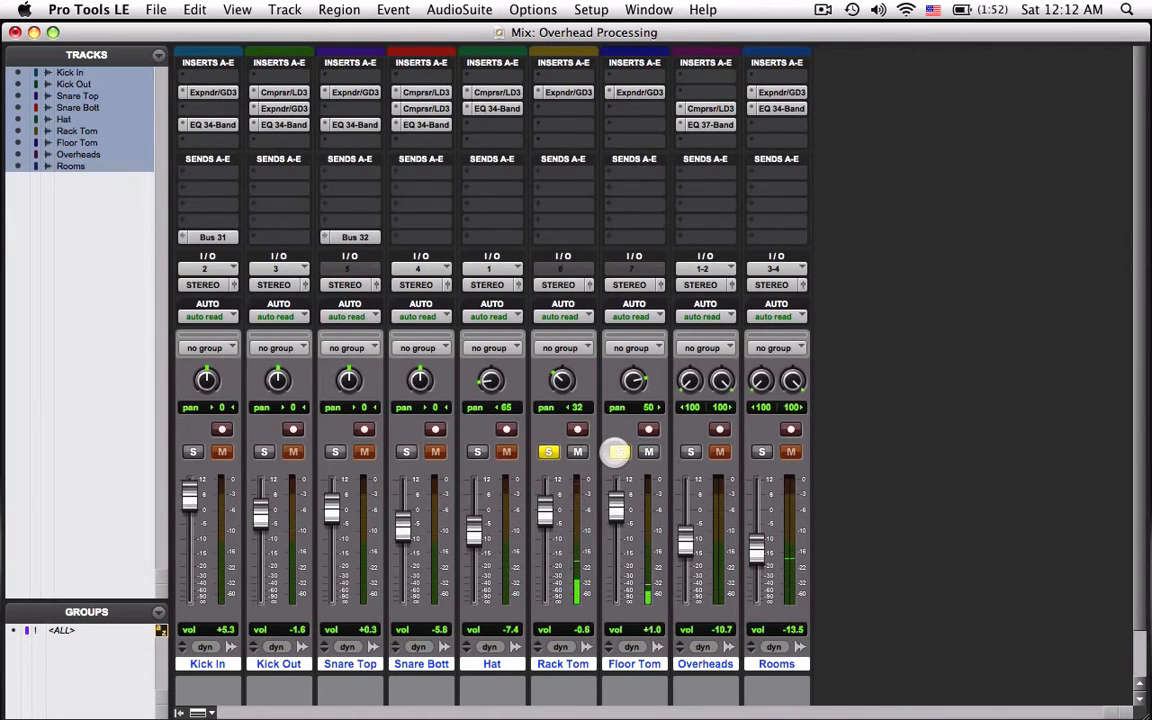
click(617, 452)
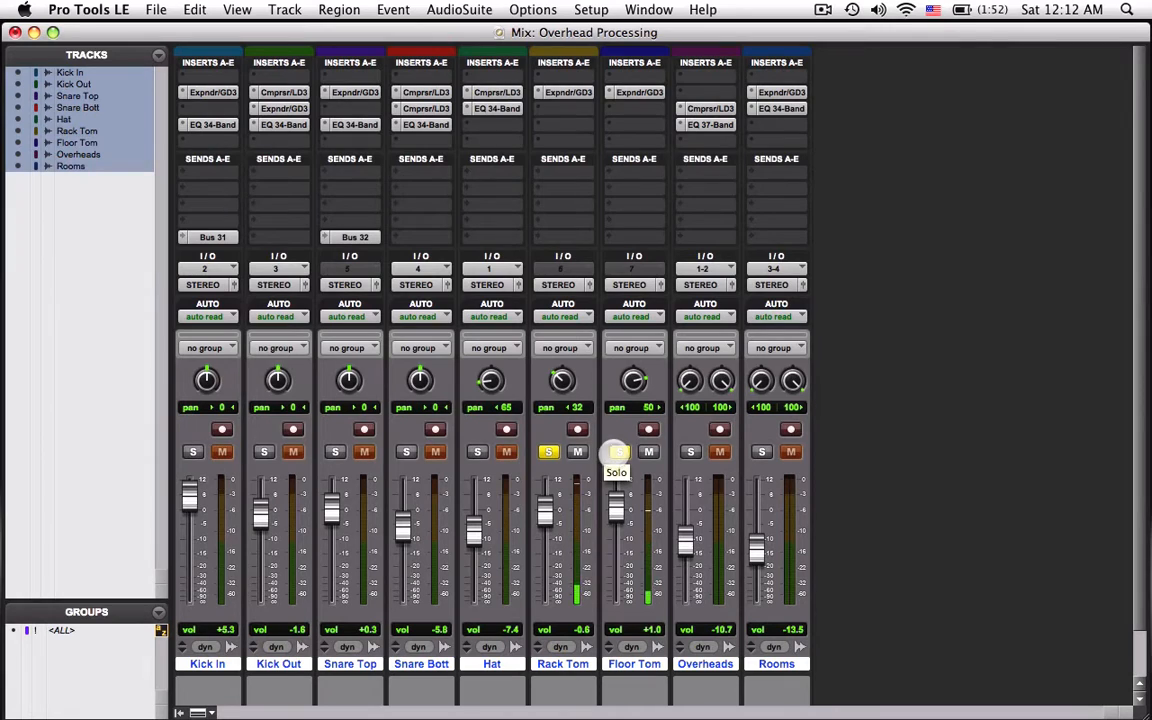
drag(549, 512, 547, 513)
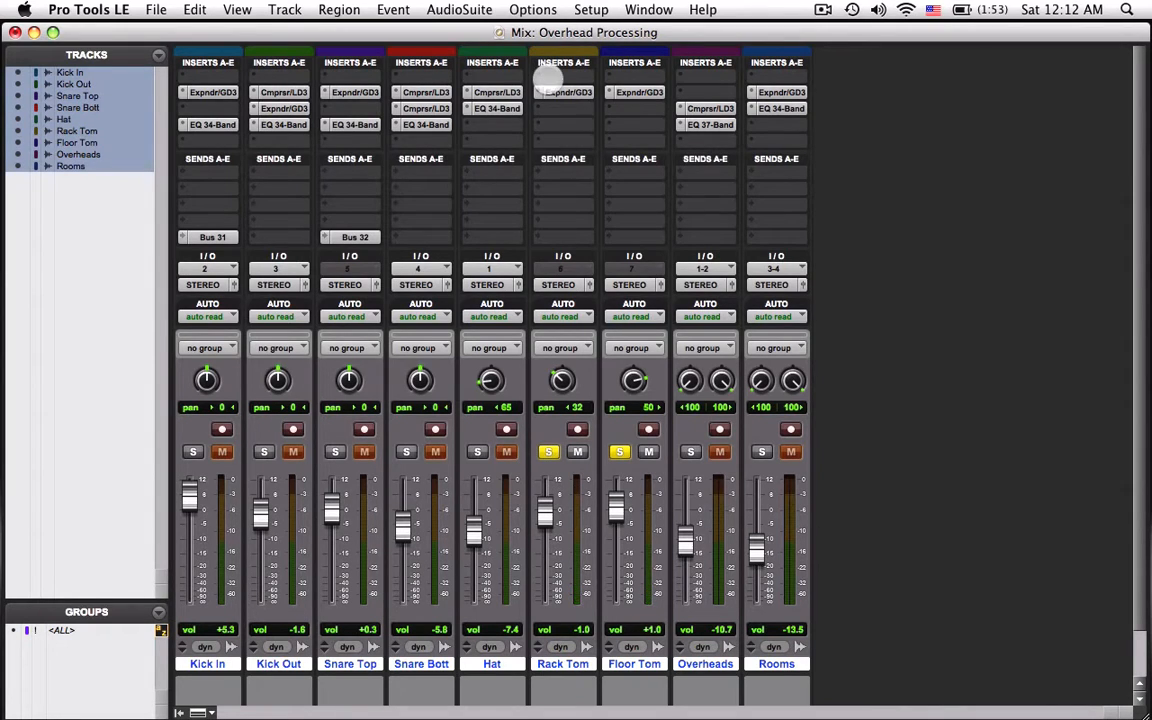
- Insert the mono Compressor/Limiter Dyn 3 plug-in in the first insert slot of the Rack Tom track
click(541, 76)
mouse_move(576, 104)
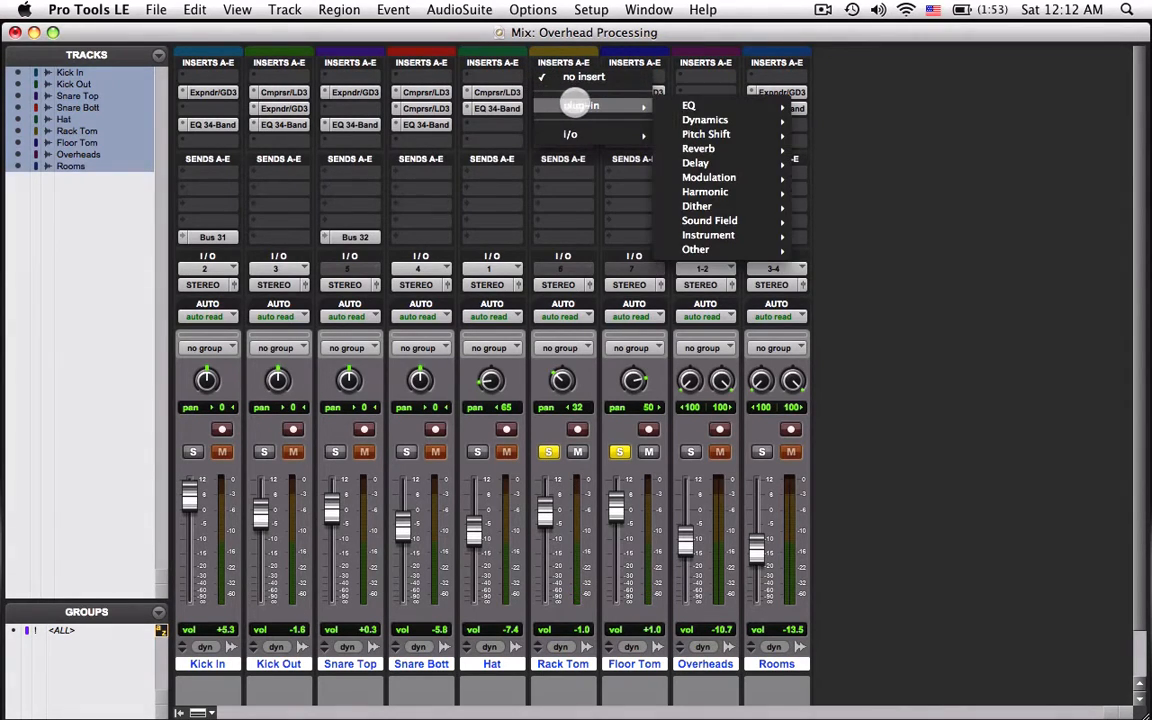
mouse_move(697, 105)
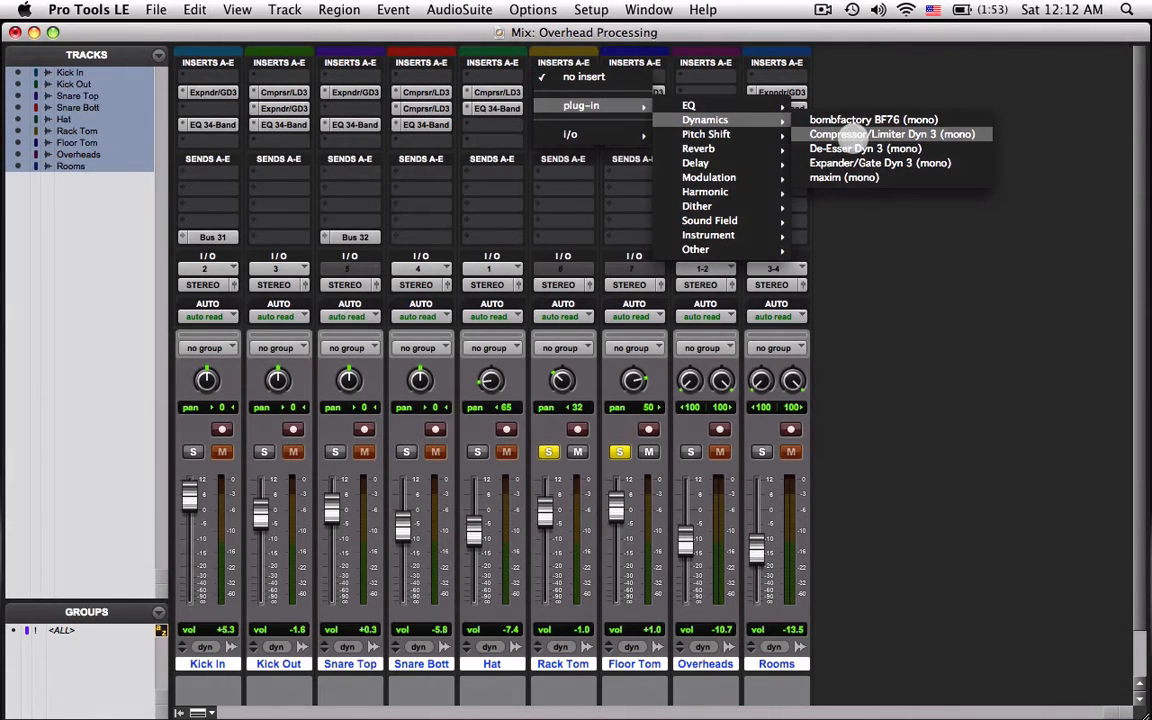
click(858, 133)
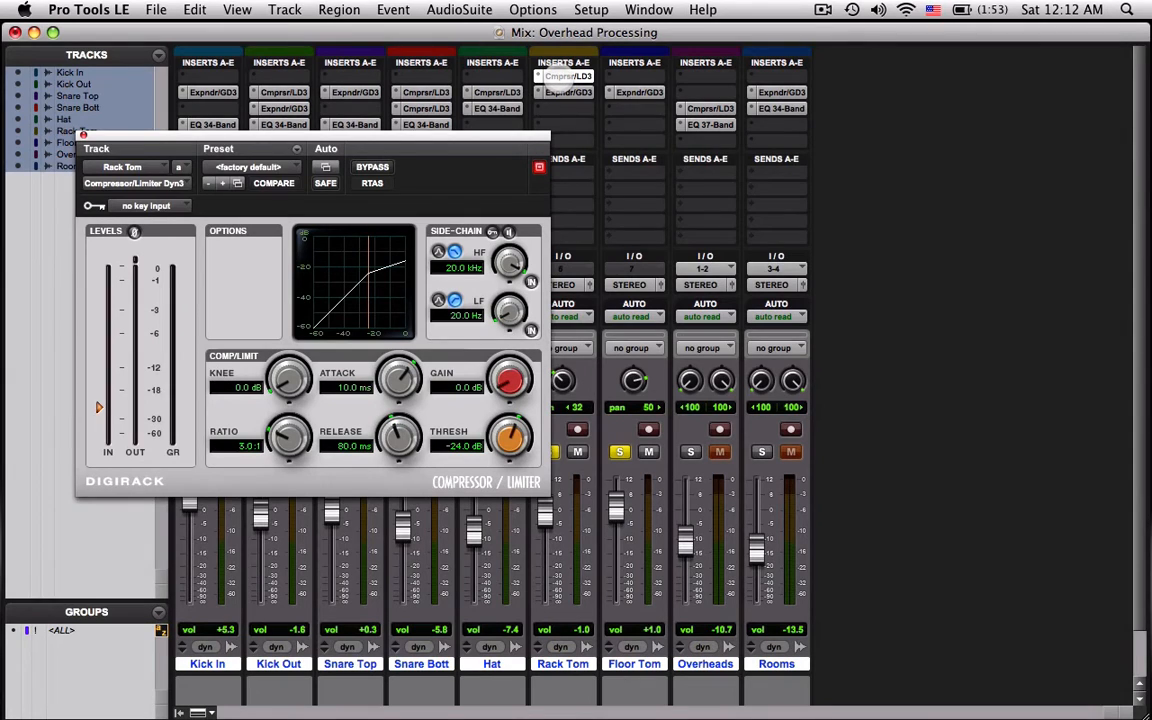
- Toggle the Rack Tom compressor's bypass on and off, and set its attack to 1.8 ms and ratio to 2.0:1
click(375, 166)
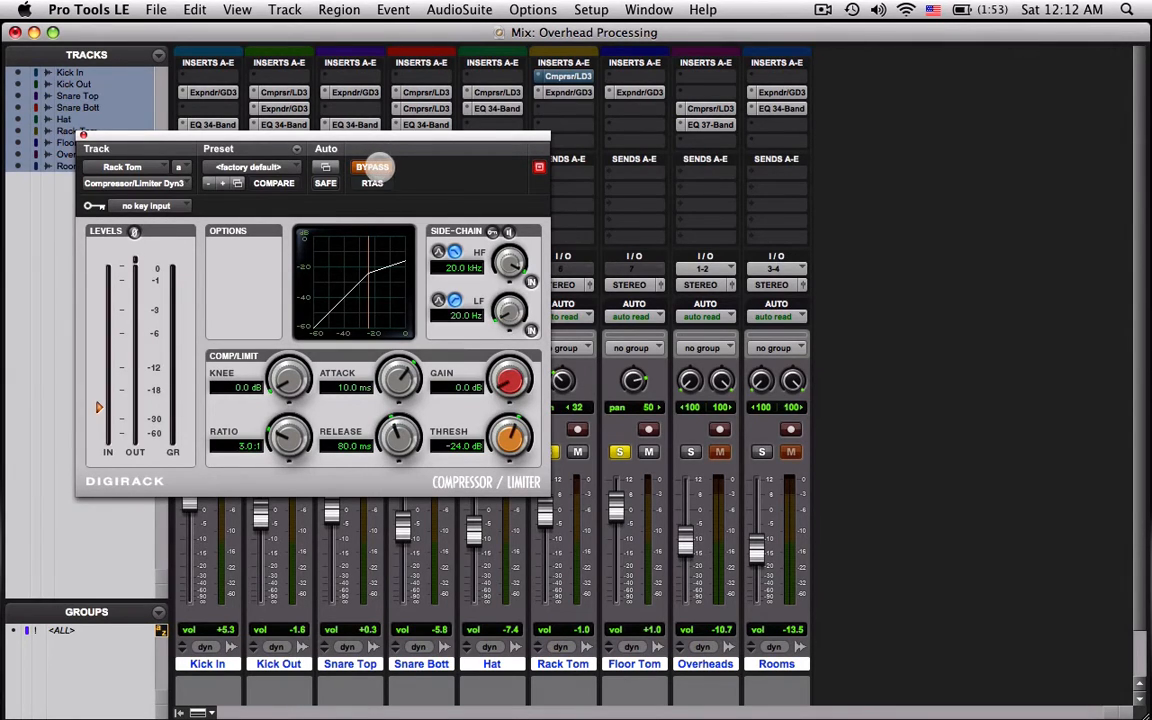
click(374, 166)
drag(398, 378, 400, 428)
drag(288, 430, 290, 458)
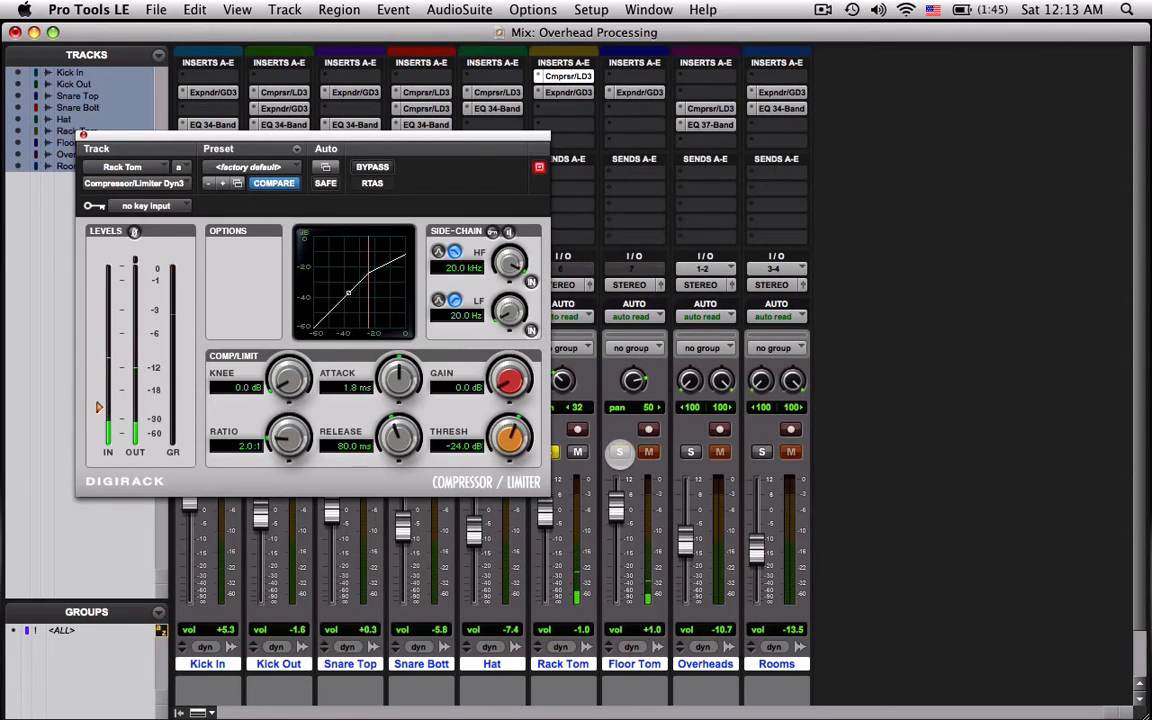
- With only Rack Tom soloed, set its compressor's threshold to -16.8 dB, gain to 2.4 dB and release to 30.4 ms
click(619, 452)
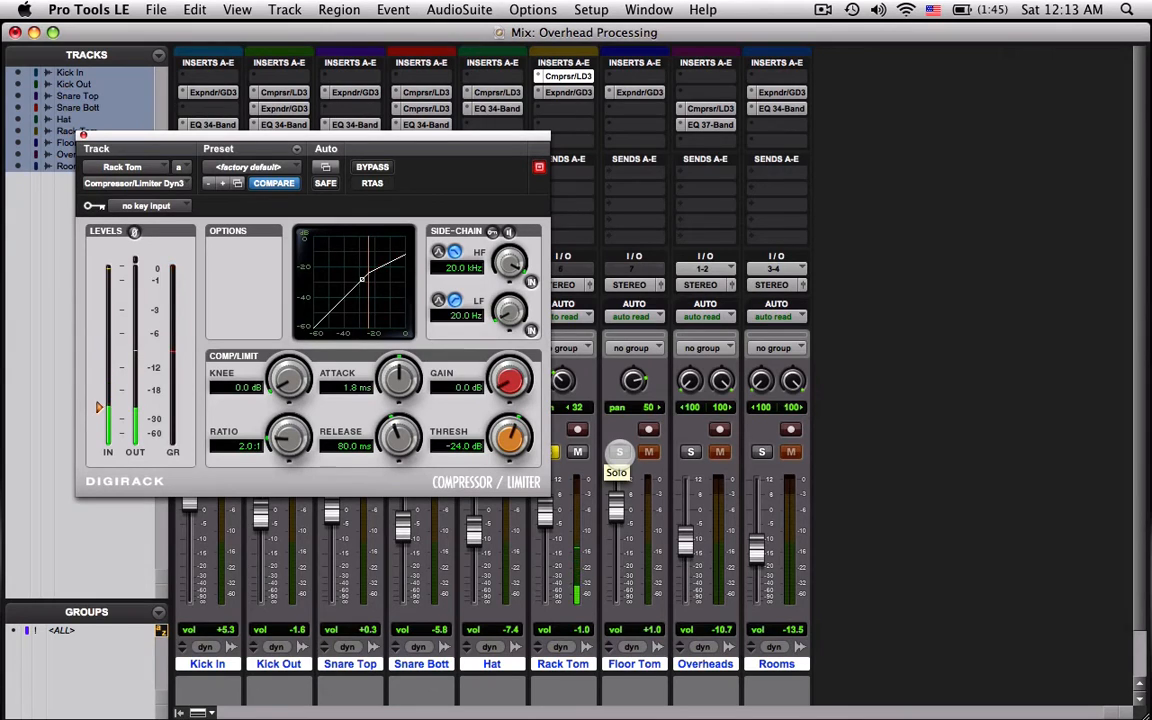
drag(520, 432, 509, 416)
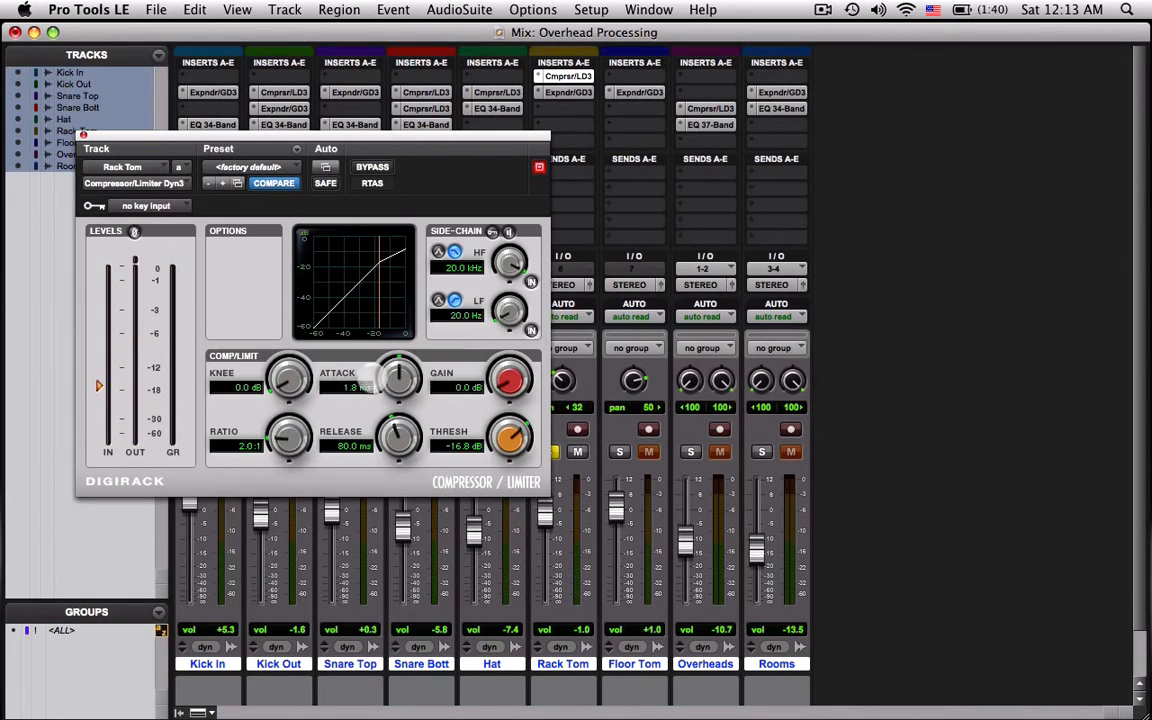
drag(503, 386, 502, 376)
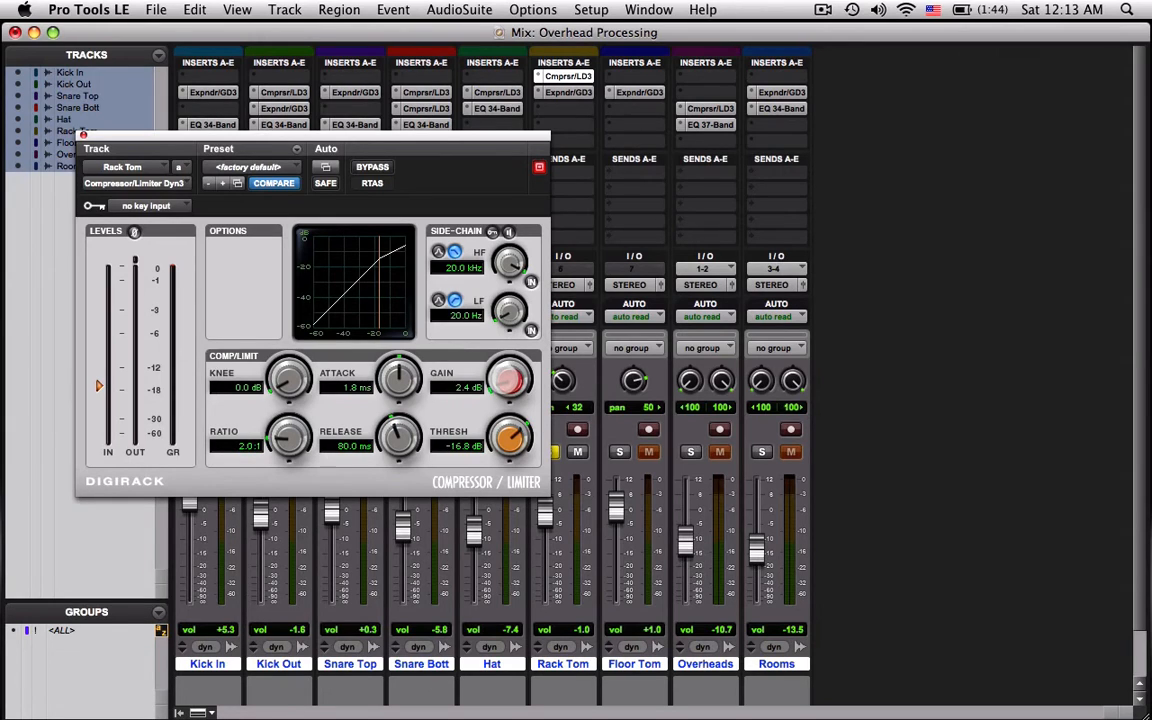
drag(508, 380, 508, 378)
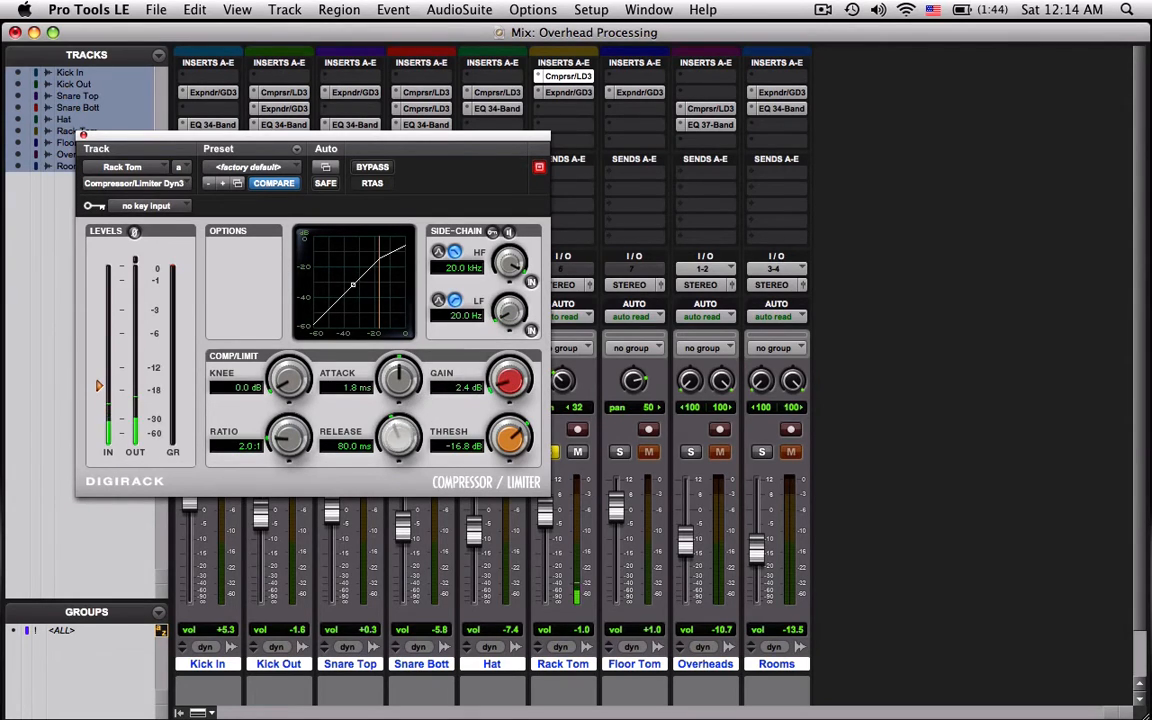
drag(400, 432, 397, 460)
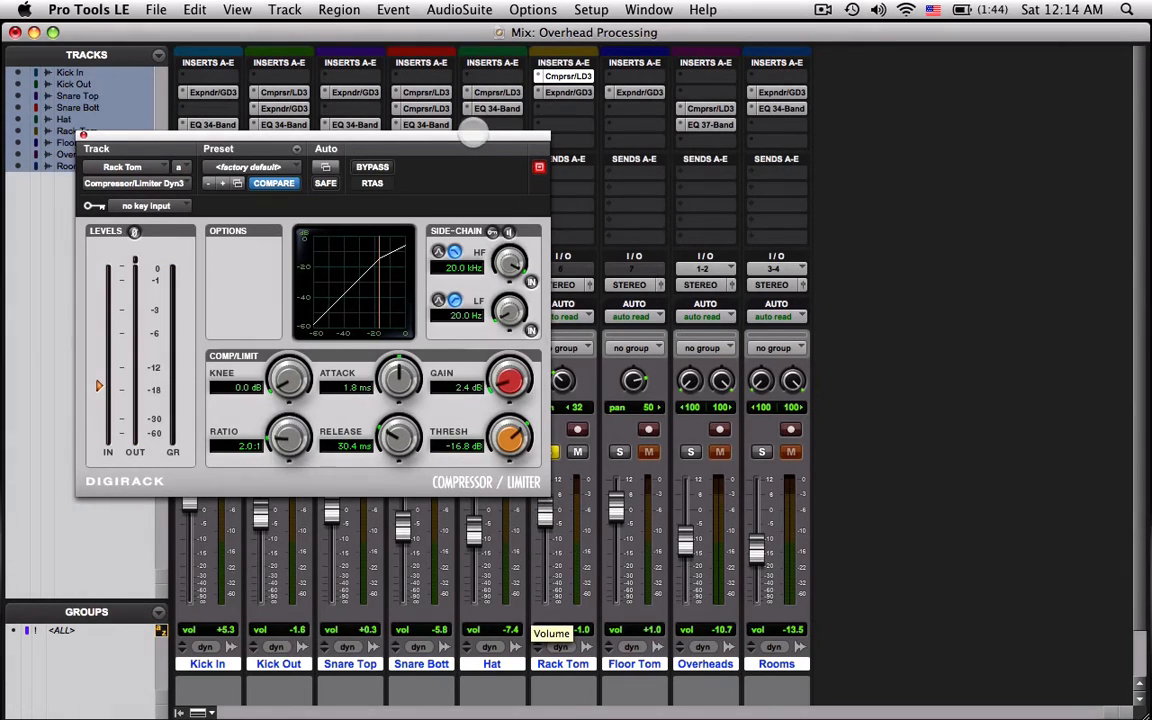
- Move the compressor window clear of the faders, try Rack Tom at -15.4 and -19.2 dB, and return its volume to -1.0 dB
drag(472, 134, 455, 56)
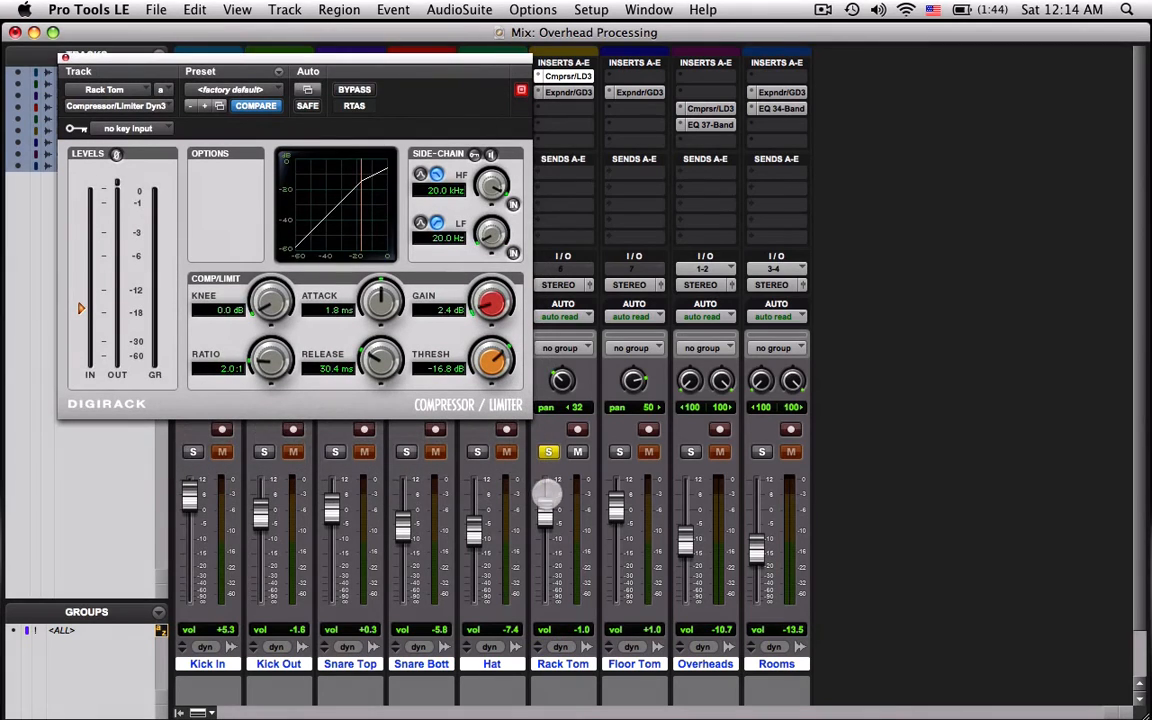
drag(548, 512, 551, 554)
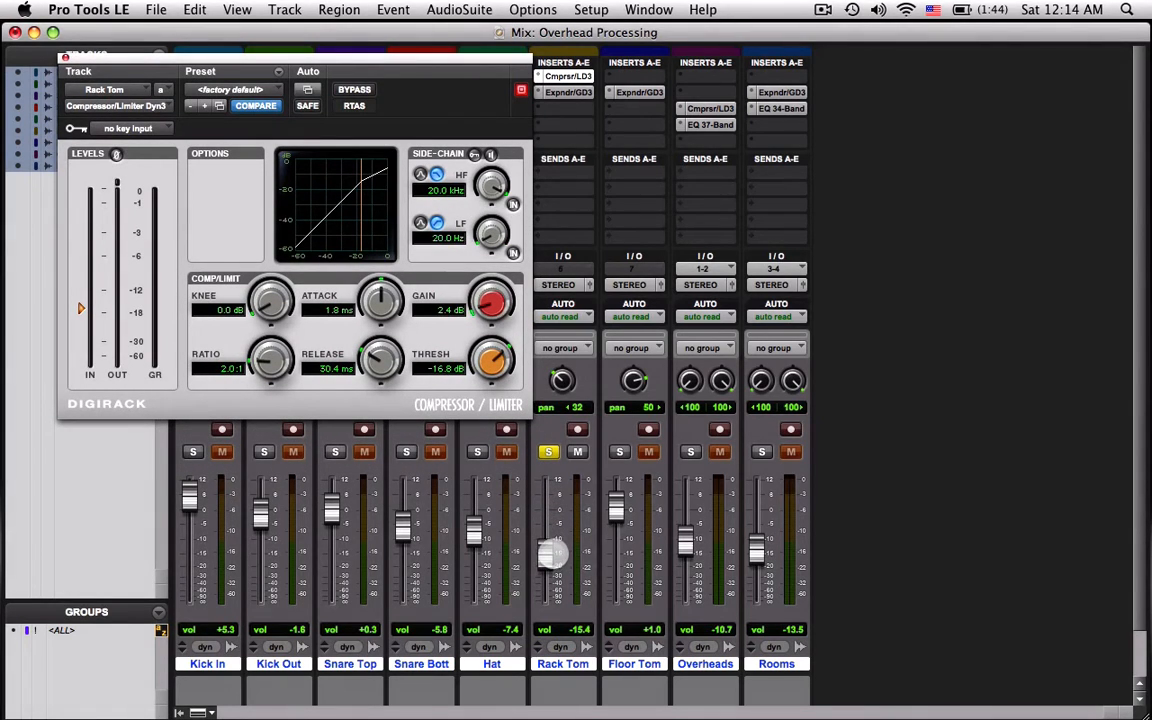
mouse_move(551, 554)
mouse_down()
mouse_move(549, 508)
mouse_move(549, 567)
mouse_up()
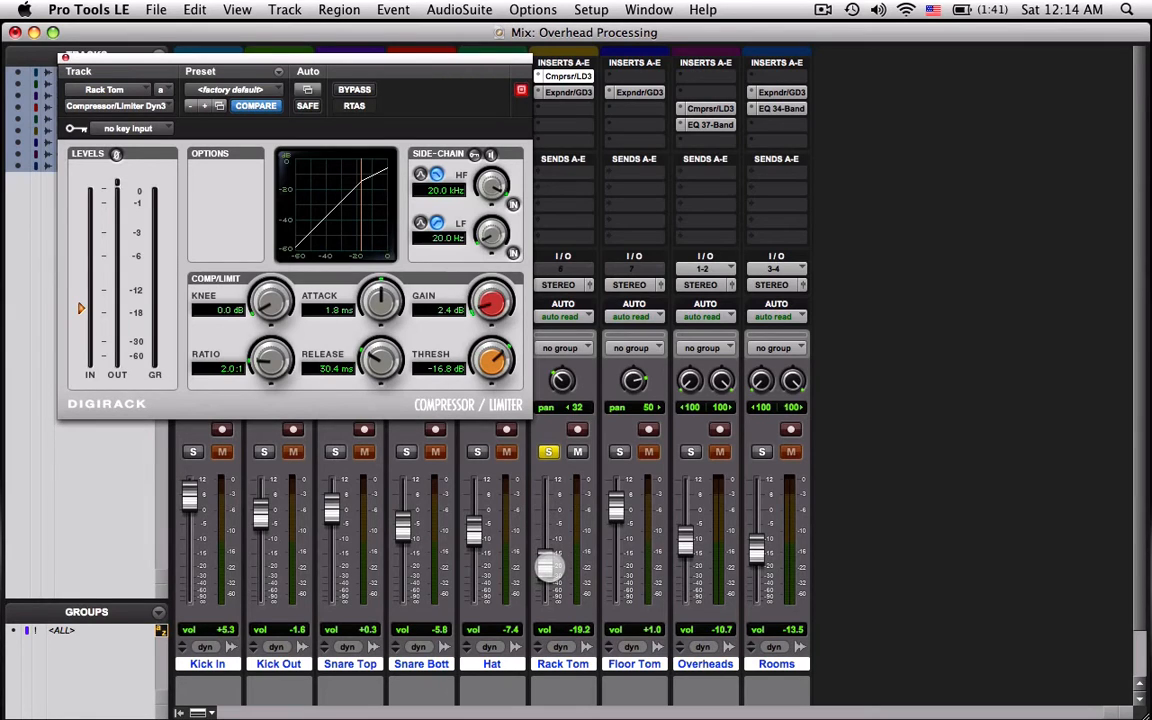
drag(549, 567, 546, 514)
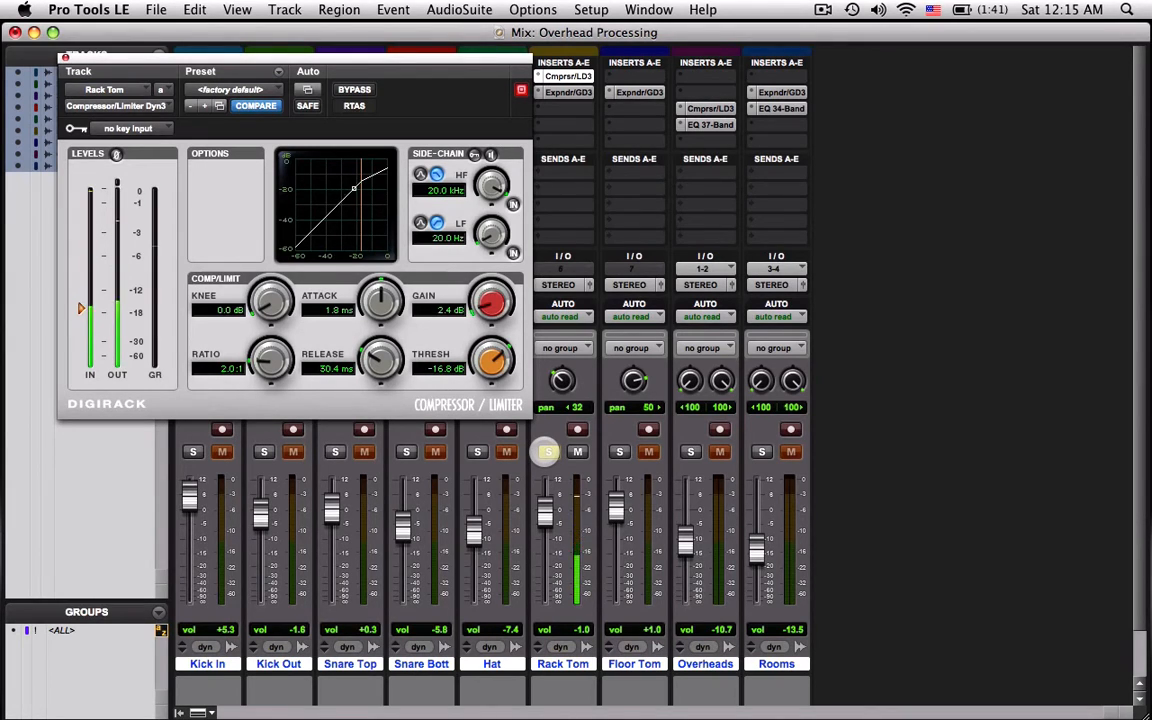
- Compare the soloed Rack Tom with and without compression by bypassing its compressor and re-enabling it
click(547, 452)
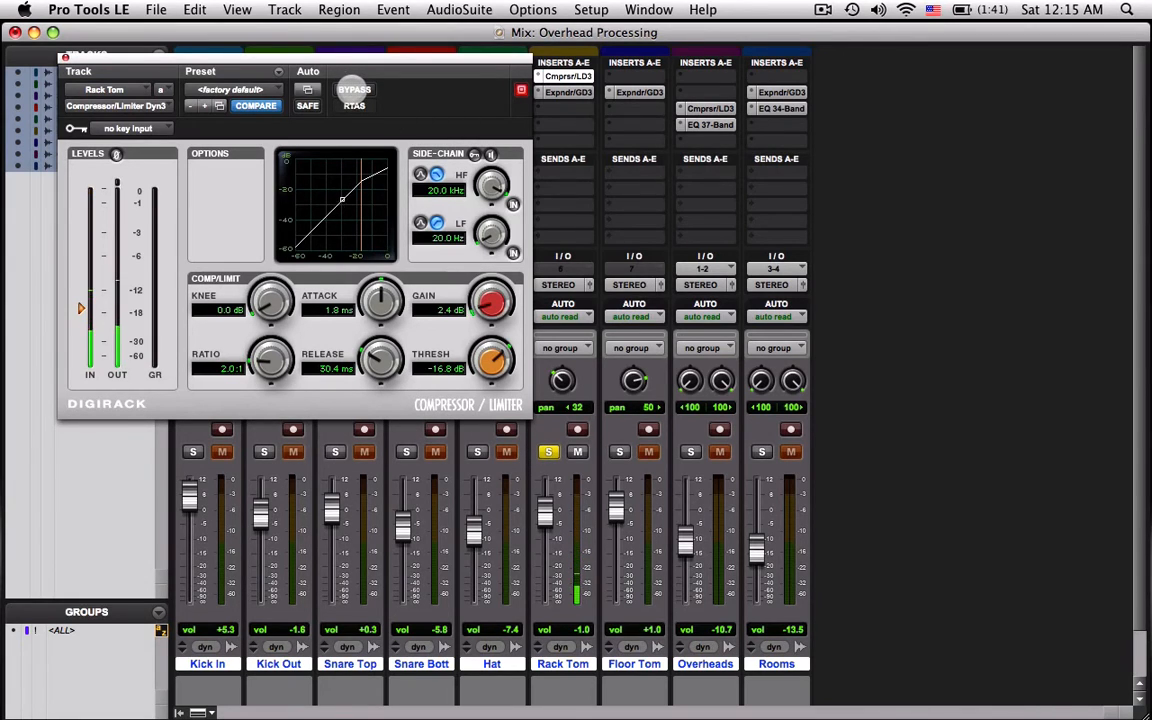
click(353, 89)
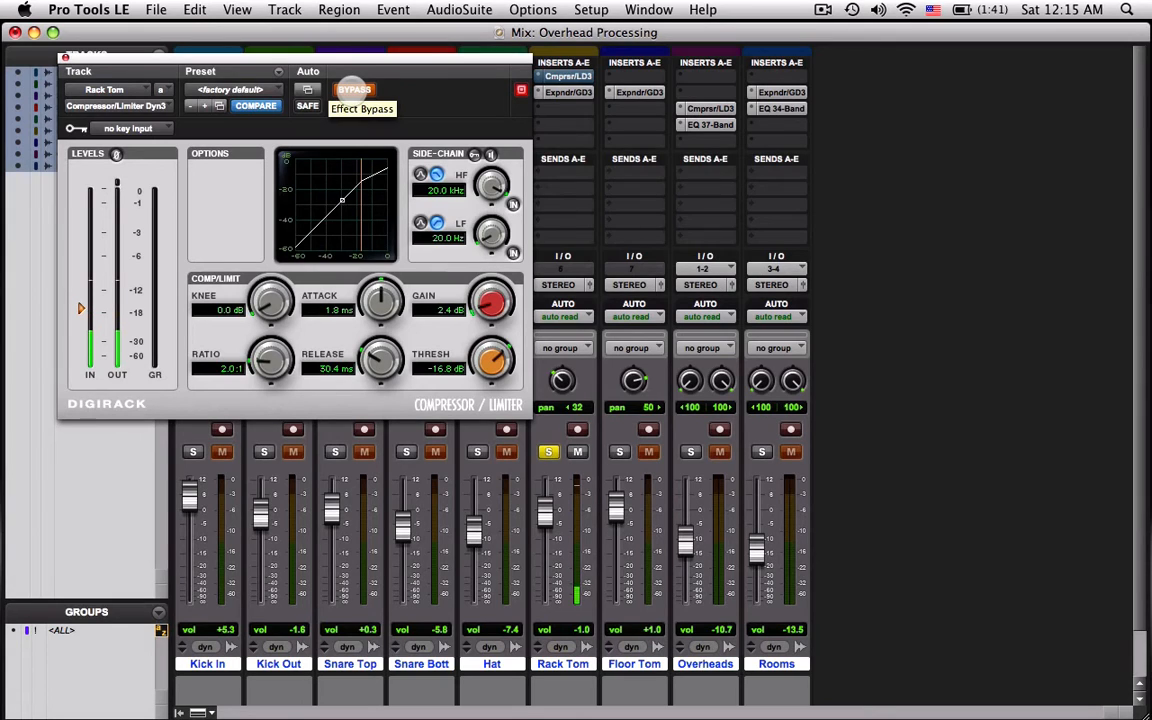
click(353, 89)
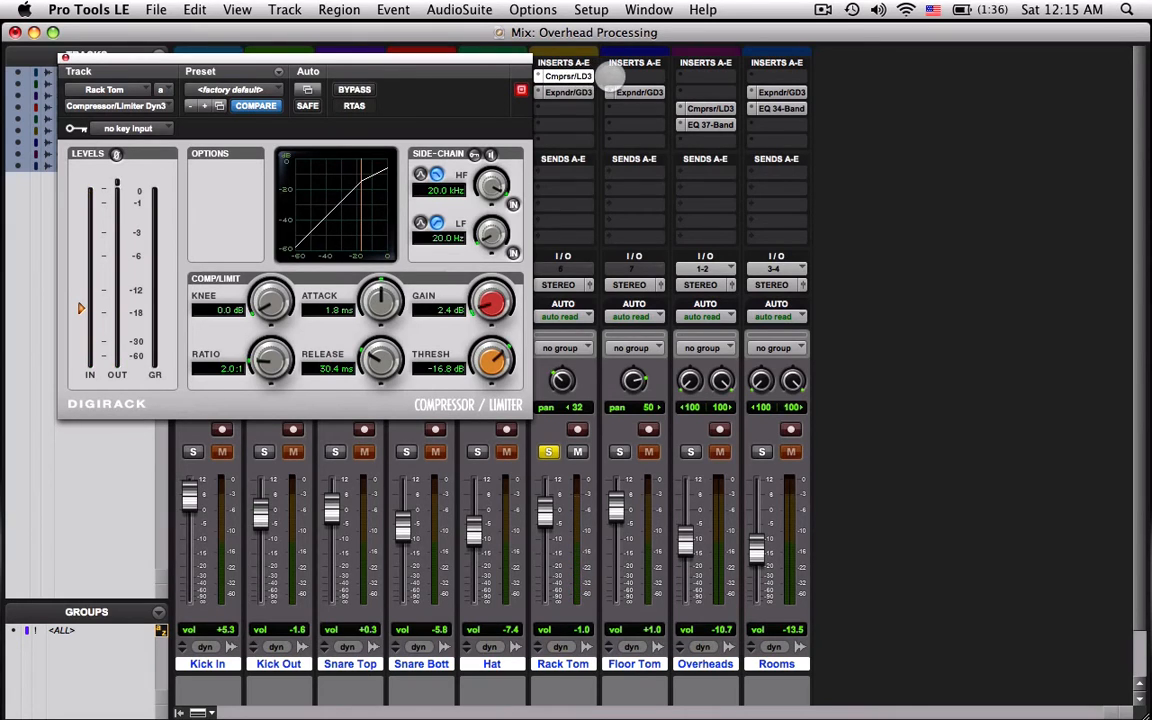
- Copy the Rack Tom compressor to the first insert slot of Floor Tom, and adjust the copy's gain with both toms soloed
drag(565, 76, 634, 92)
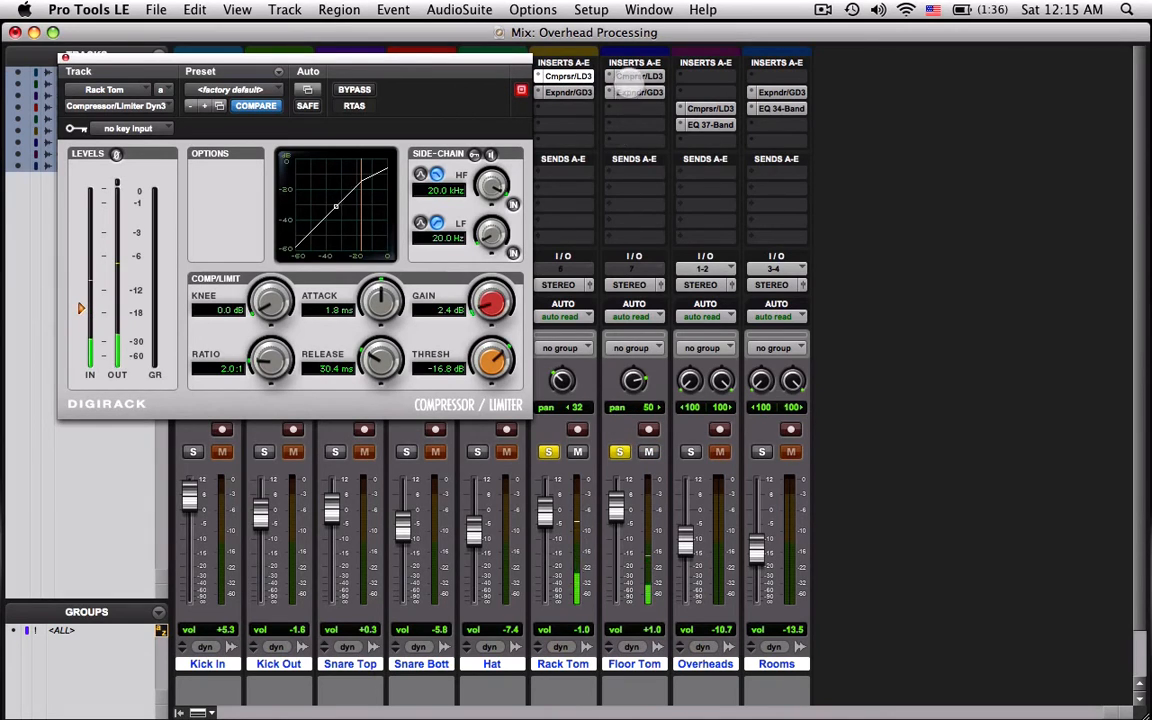
click(636, 76)
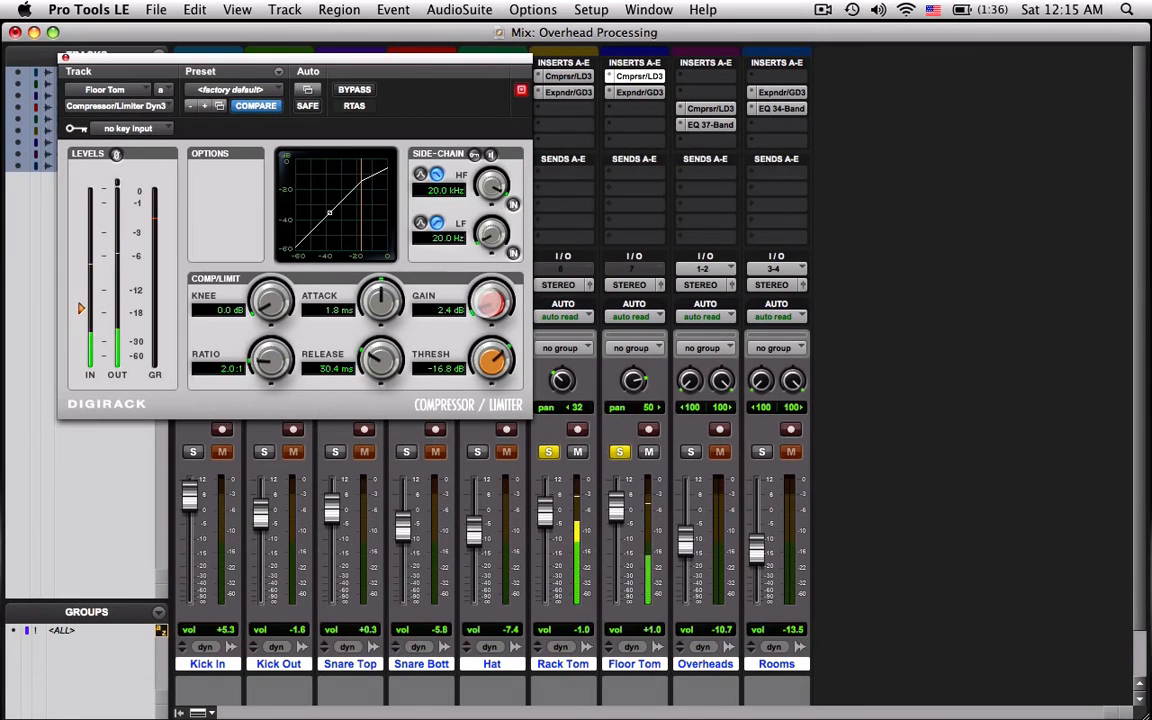
drag(488, 302, 488, 306)
- Set the threshold of the Floor Tom Expander/Gate to -12.7 dB and add the Overheads track to the solo
click(612, 92)
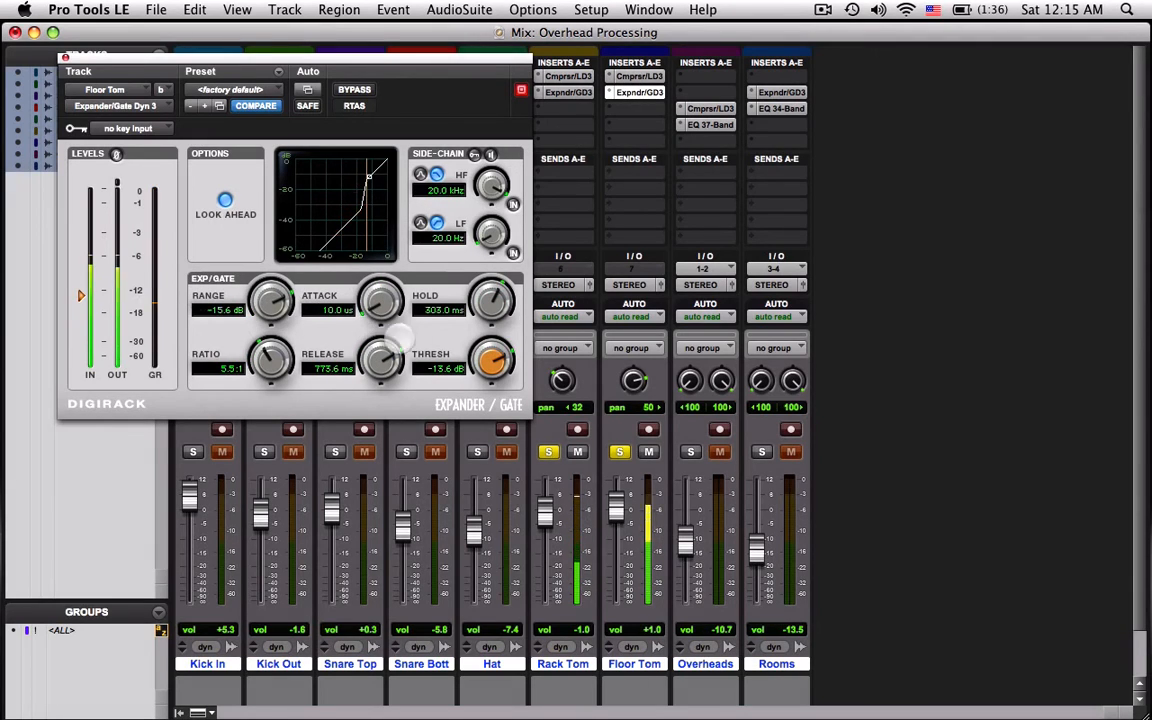
drag(490, 362, 490, 362)
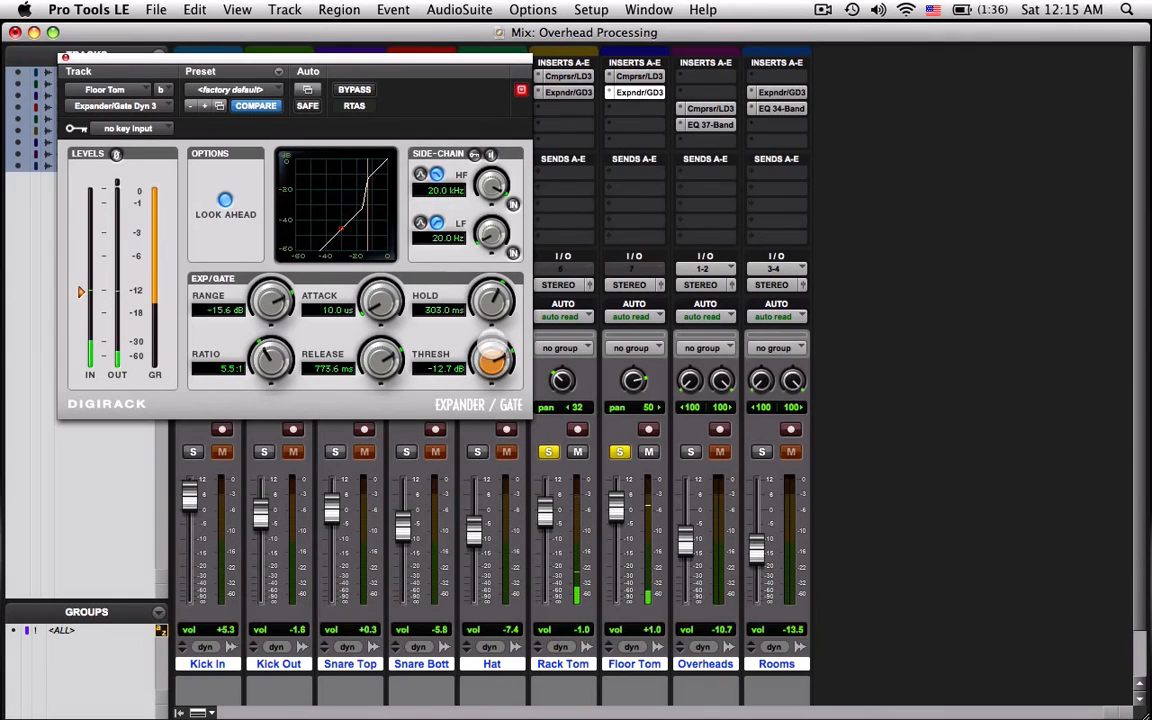
click(637, 92)
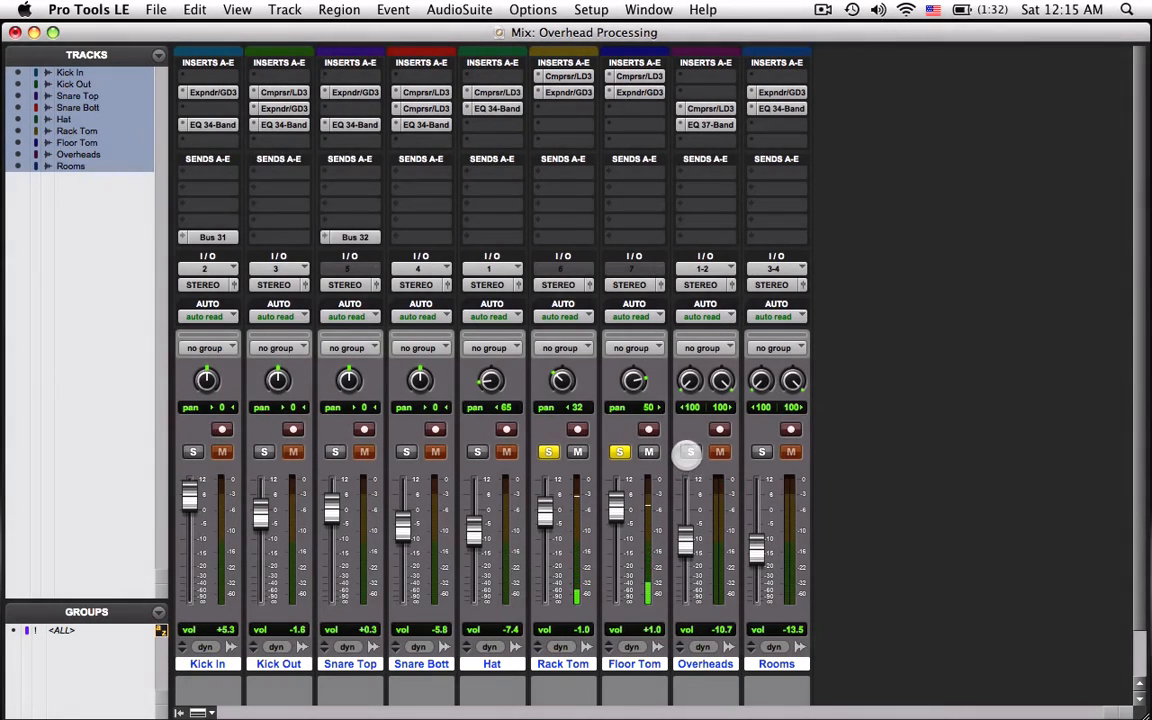
click(688, 453)
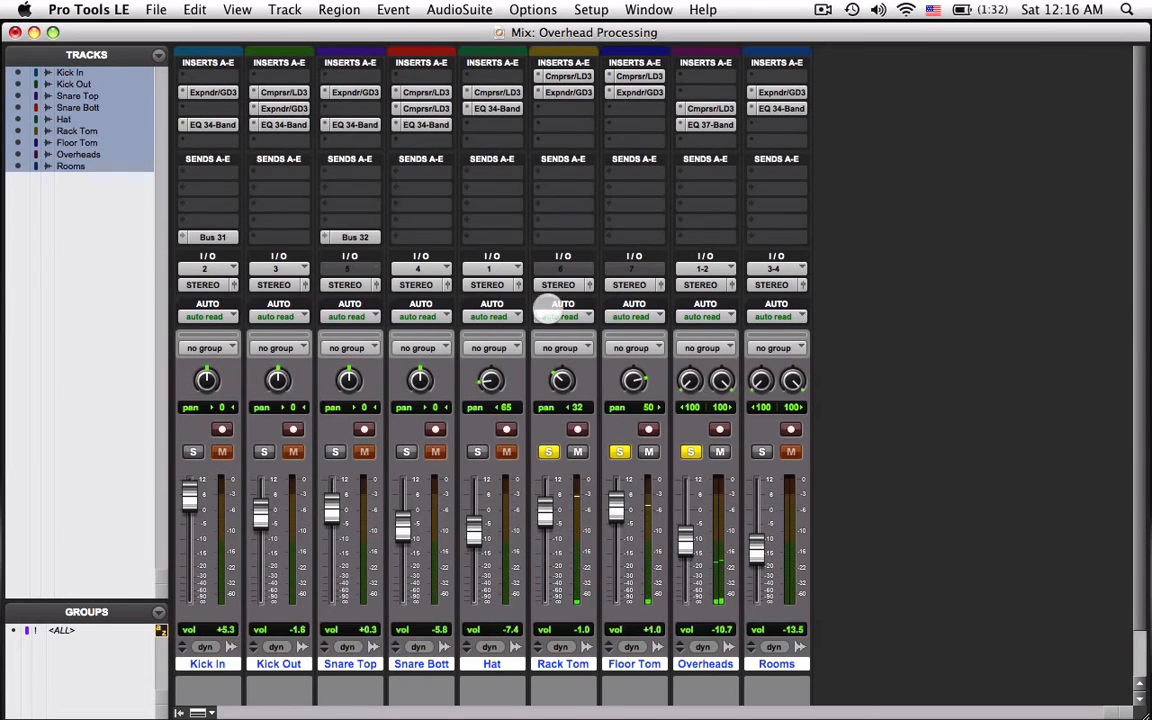
click(541, 113)
mouse_move(637, 137)
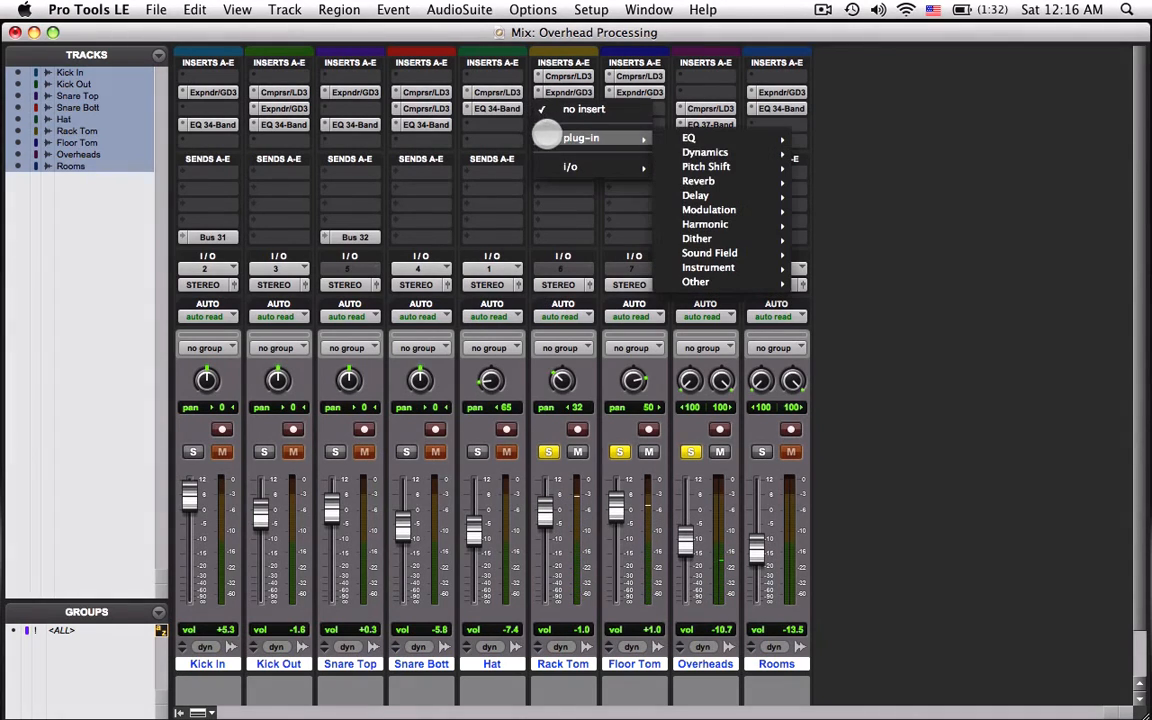
mouse_move(675, 140)
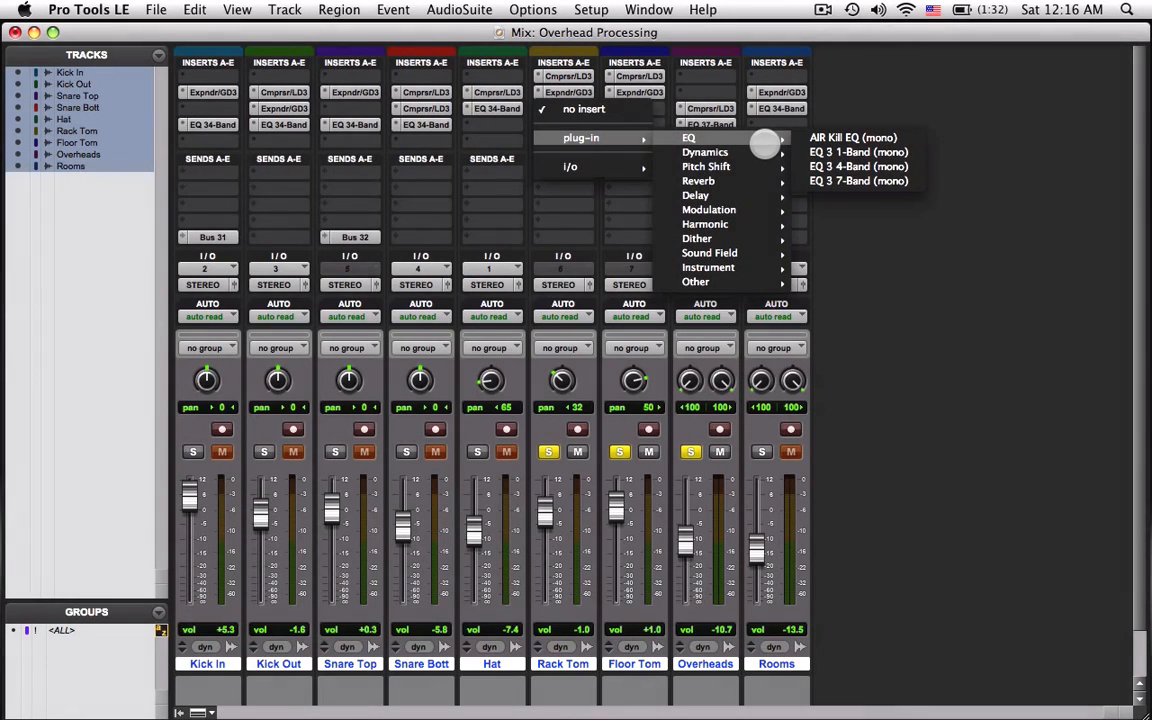
click(875, 98)
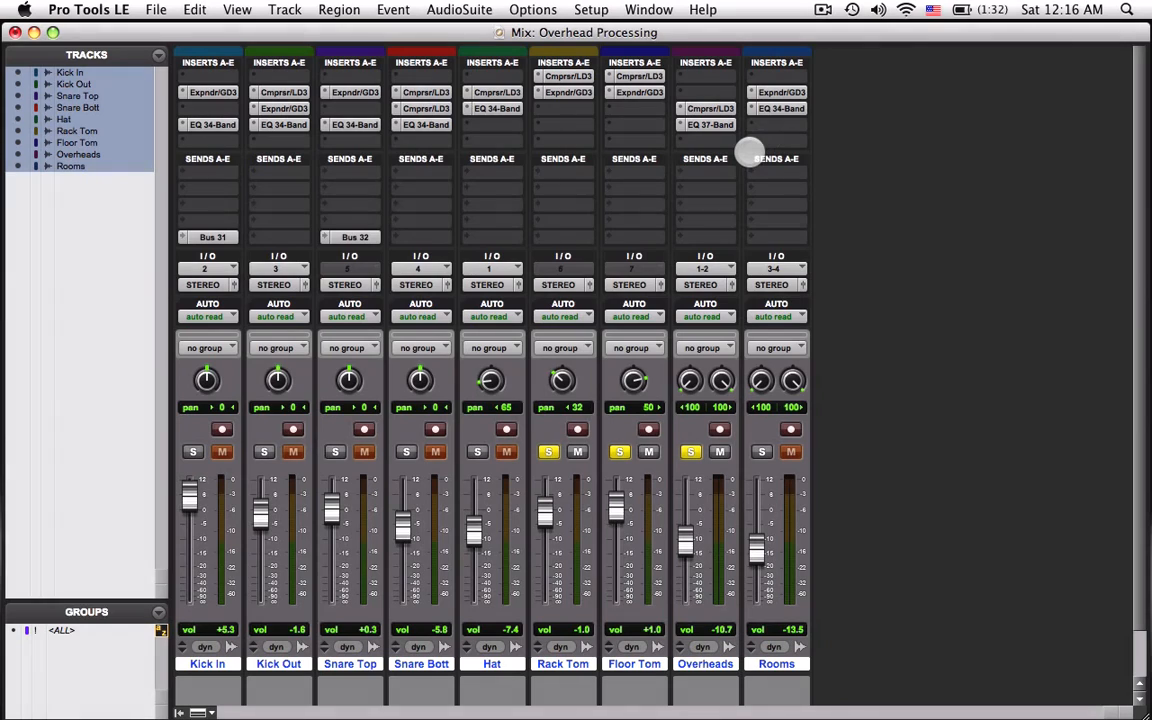